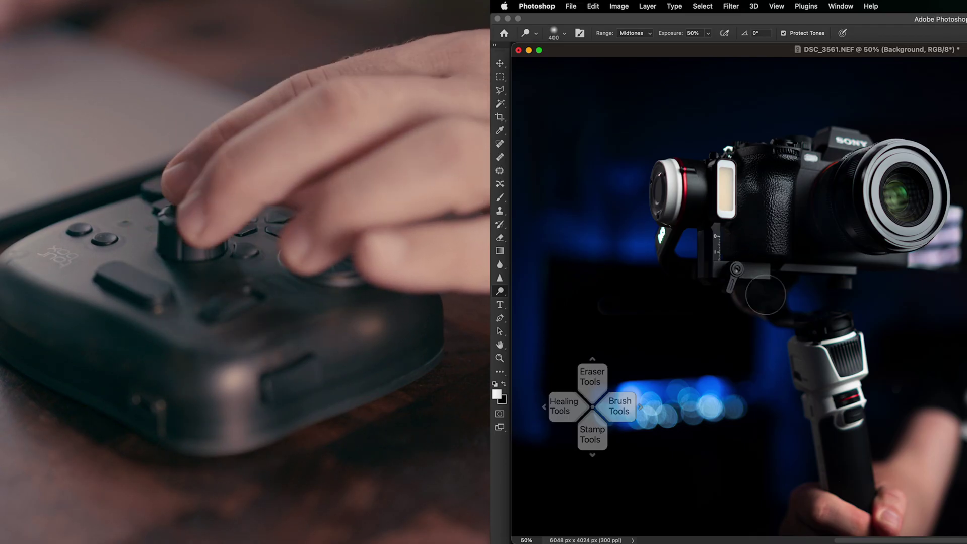
Change the Dodge brush size to 1000, then 600, and set Range to Shadows.
{"action": "key", "text": "bracketright"}
{"action": "key", "text": "bracketright"}
{"action": "key", "text": "bracketright"}
{"action": "key", "text": "bracketright"}
{"action": "key", "text": "bracketright"}
{"action": "key", "text": "bracketright"}
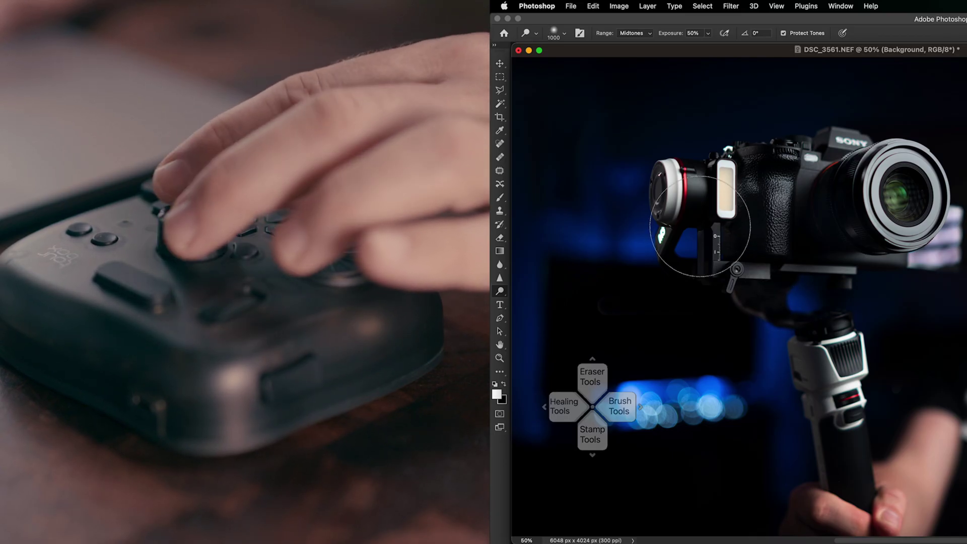
{"action": "key", "text": "bracketleft"}
{"action": "key", "text": "bracketleft"}
{"action": "key", "text": "bracketleft"}
{"action": "key", "text": "bracketleft"}
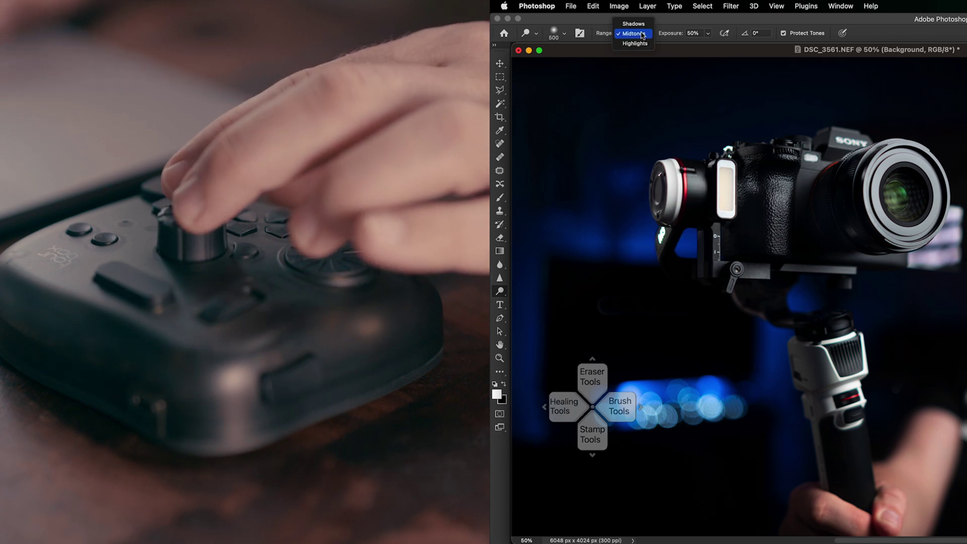
{"action": "key", "text": "Return"}
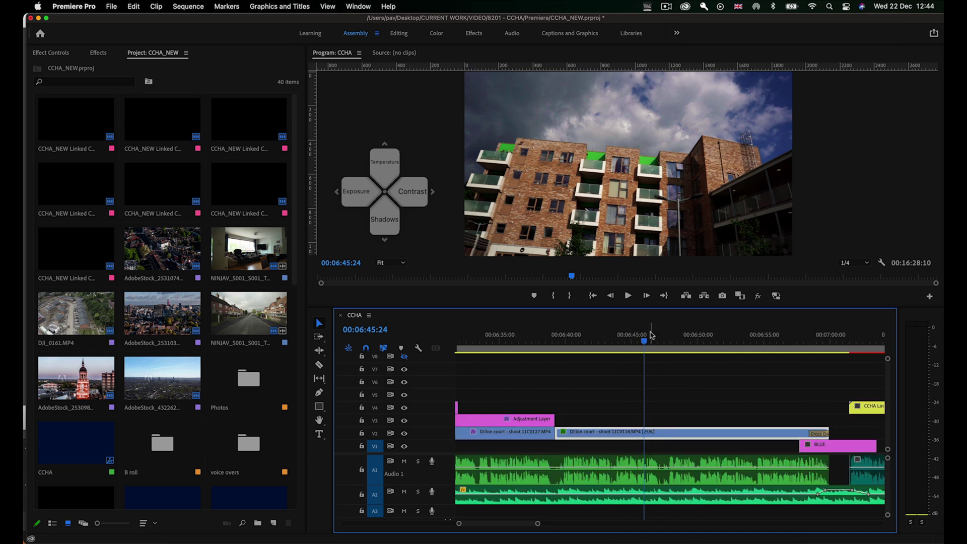
Drag the playhead slightly left on the CCHA timeline to step back within the Dillon court clip.
{"action": "left_click_drag", "start_coordinate": [638, 343], "coordinate": [636, 342]}
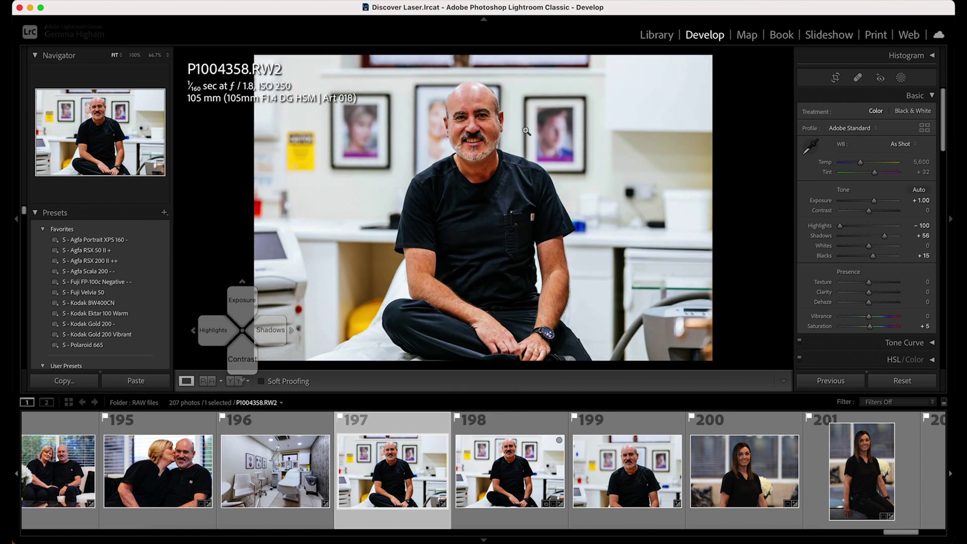
Switch Lightroom to the Library Grid view from the TourBox quick menu.
{"action": "middle_click", "coordinate": [548, 163]}
{"action": "left_click", "coordinate": [580, 195]}
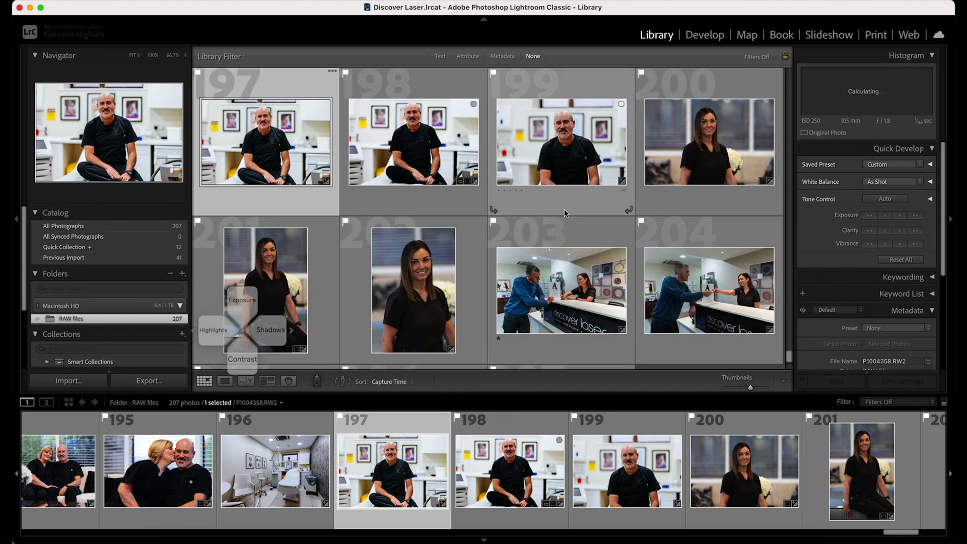
{"action": "middle_click", "coordinate": [594, 277]}
{"action": "left_click", "coordinate": [602, 315]}
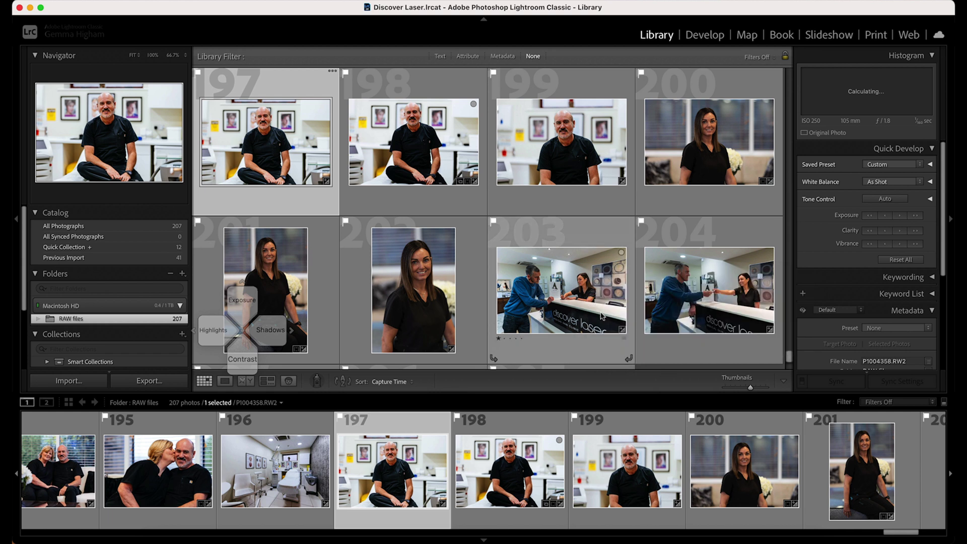
Select all 207 photos and open the Export 207 Files dialog.
{"action": "middle_click", "coordinate": [601, 315]}
{"action": "left_click", "coordinate": [622, 371]}
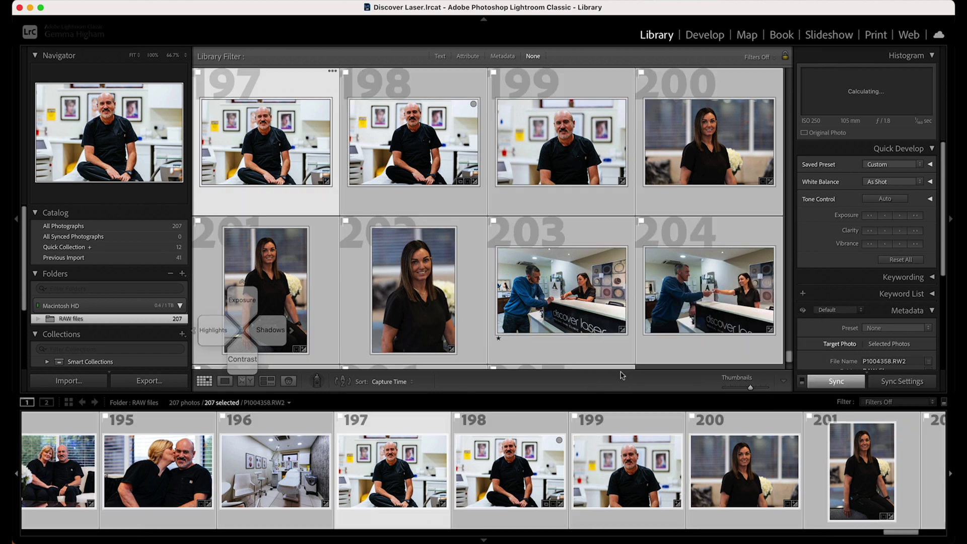
{"action": "middle_click", "coordinate": [571, 259]}
{"action": "left_click", "coordinate": [609, 327]}
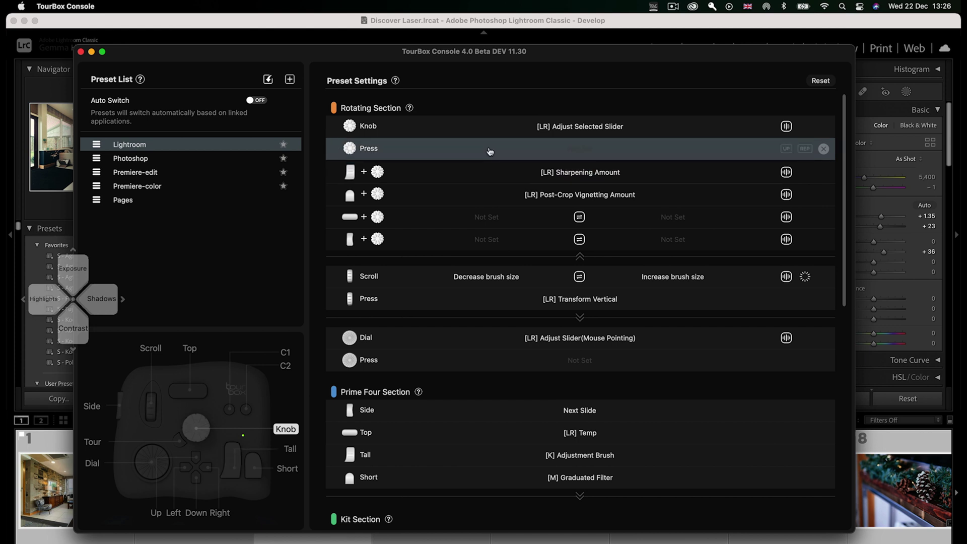
Collapse the Knob rows, expand the four Scroll combination rows, and scroll down to them.
{"action": "left_click", "coordinate": [580, 259]}
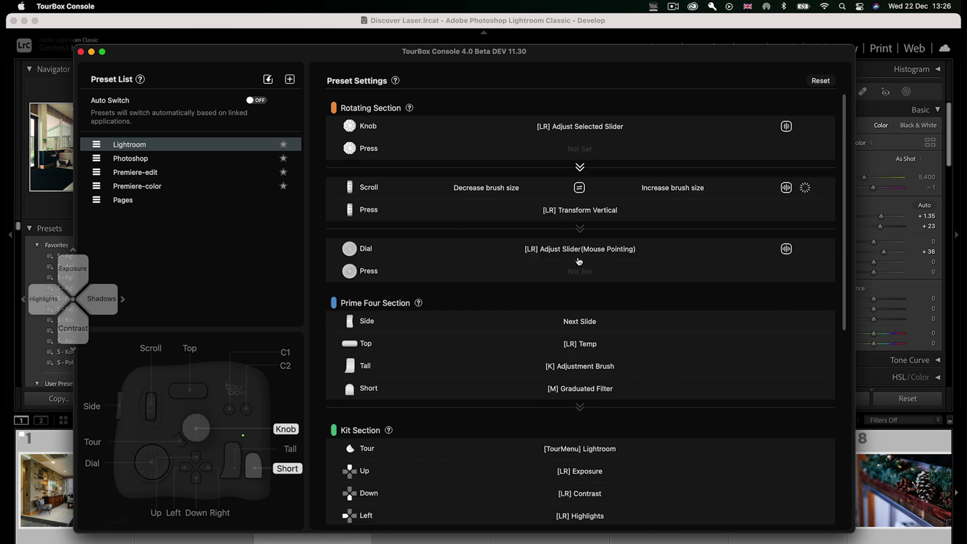
{"action": "left_click", "coordinate": [581, 229]}
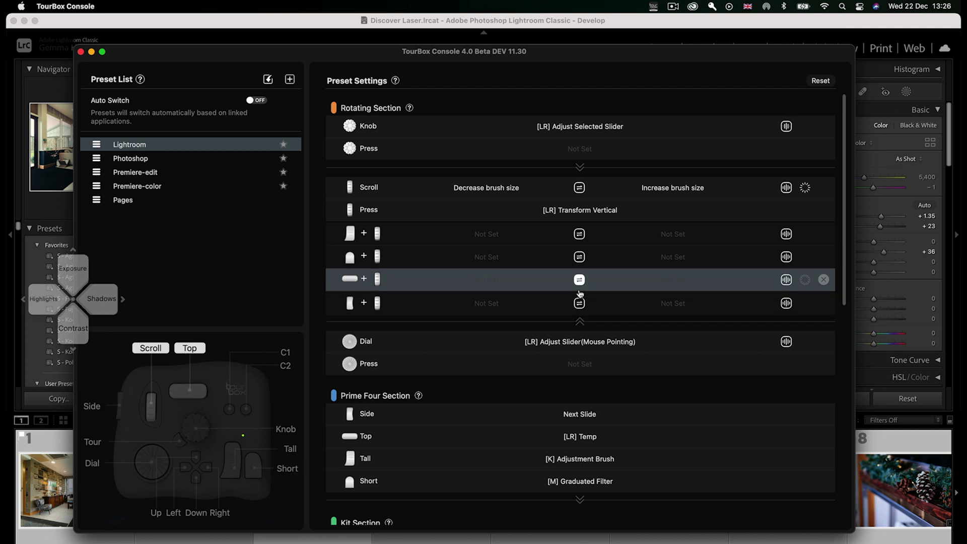
{"action": "scroll", "coordinate": [580, 294], "scroll_direction": "down", "scroll_amount": 3}
{"action": "scroll", "coordinate": [580, 294], "scroll_direction": "down", "scroll_amount": 3}
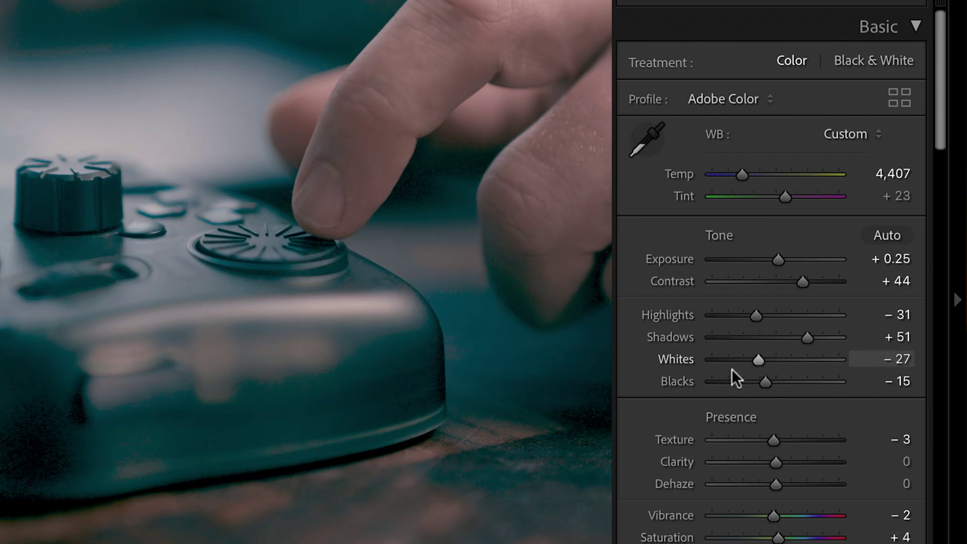
Dial the portrait's Highlights down from -31 to -42, leaving Blacks at -15.
{"action": "scroll", "coordinate": [730, 386], "scroll_direction": "down", "scroll_amount": 3}
{"action": "scroll", "coordinate": [731, 385], "scroll_direction": "up", "scroll_amount": 5}
{"action": "scroll", "coordinate": [730, 385], "scroll_direction": "down", "scroll_amount": 4}
{"action": "scroll", "coordinate": [730, 385], "scroll_direction": "down", "scroll_amount": 1}
{"action": "scroll", "coordinate": [721, 315], "scroll_direction": "down", "scroll_amount": 5}
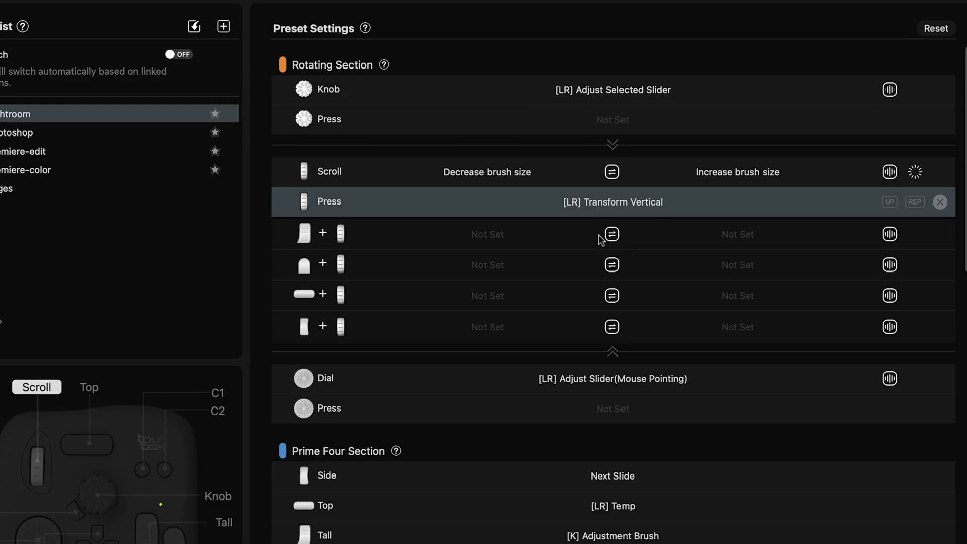
{"action": "left_click", "coordinate": [612, 240]}
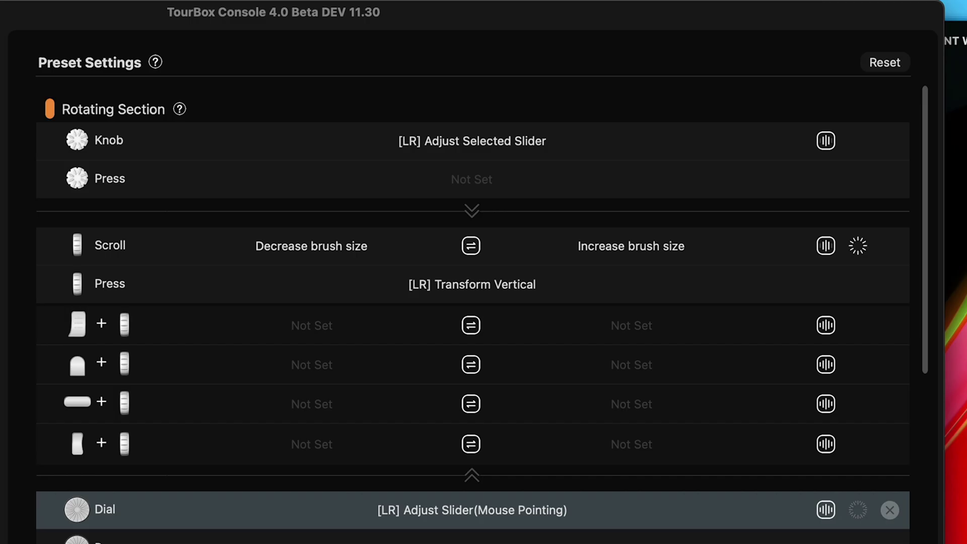
Select the Scroll brush-size row in the Lightroom preset and open its Vibration Adjustment.
{"action": "left_click", "coordinate": [857, 309]}
{"action": "left_click", "coordinate": [827, 258]}
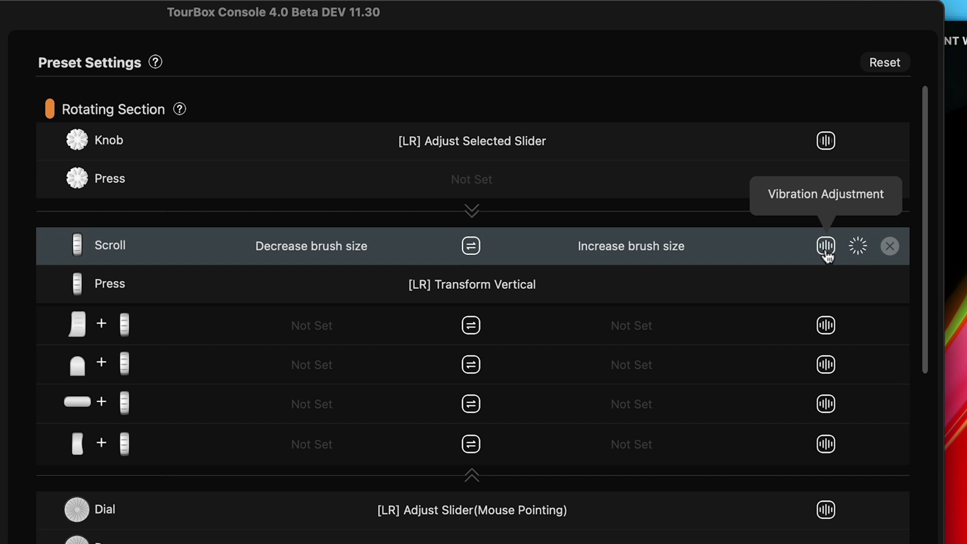
{"action": "left_click", "coordinate": [827, 255]}
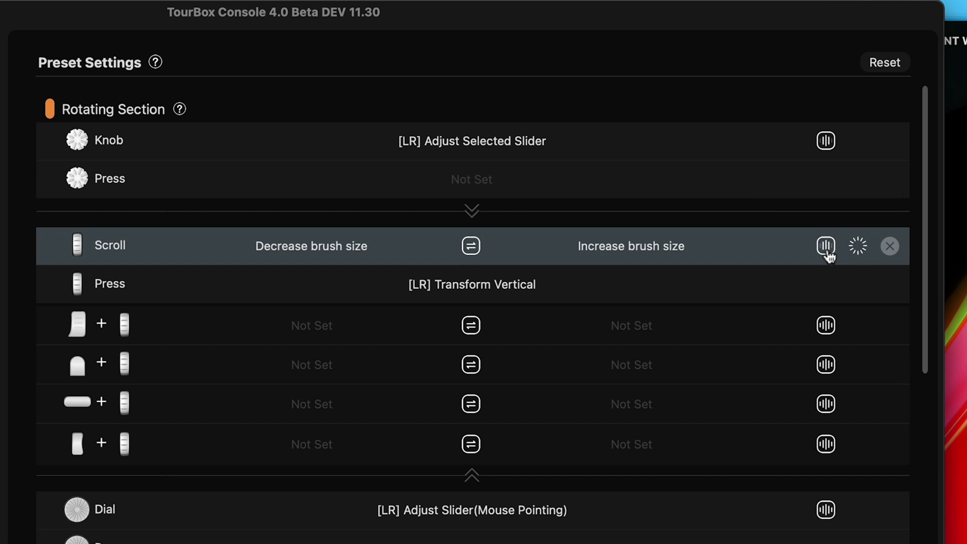